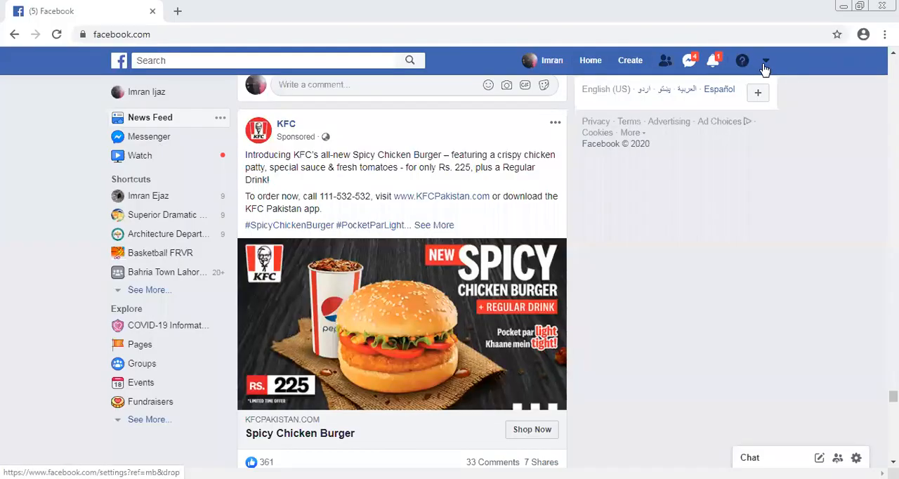
Open the Automated Responses settings in the inbox of the managed page listed under Shortcuts
left_click(156, 199)
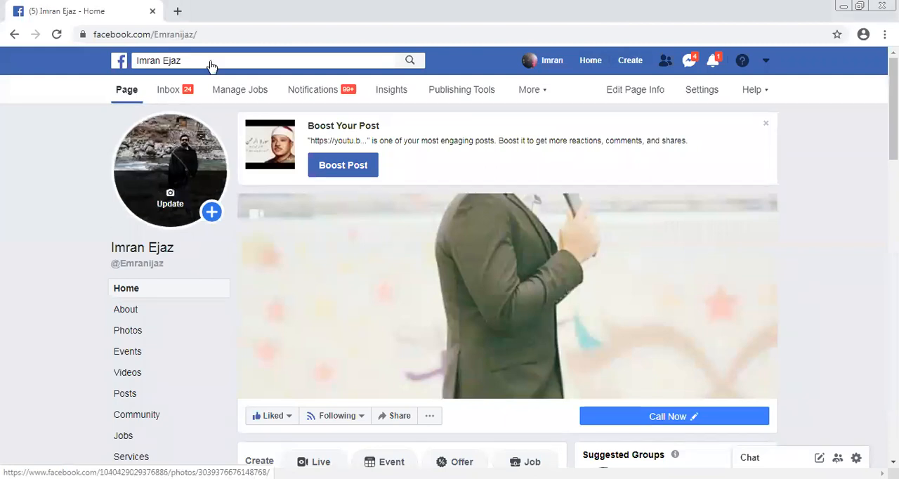
left_click(175, 94)
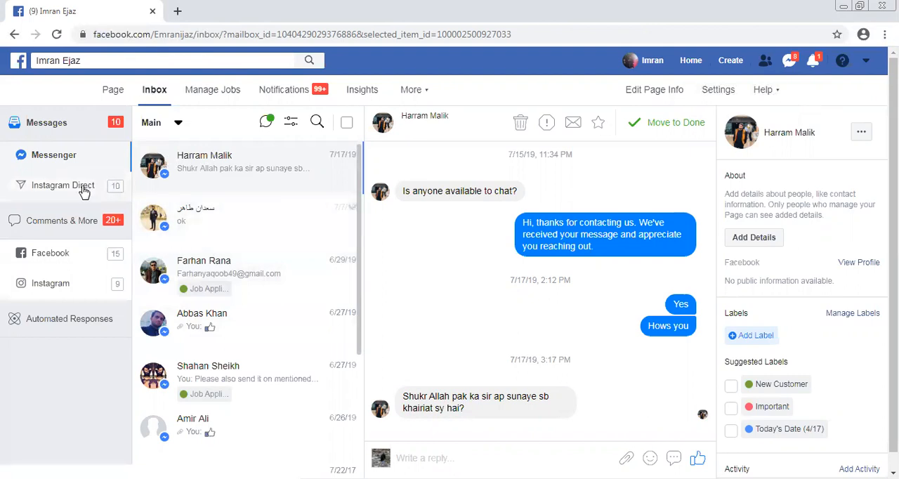
left_click(52, 328)
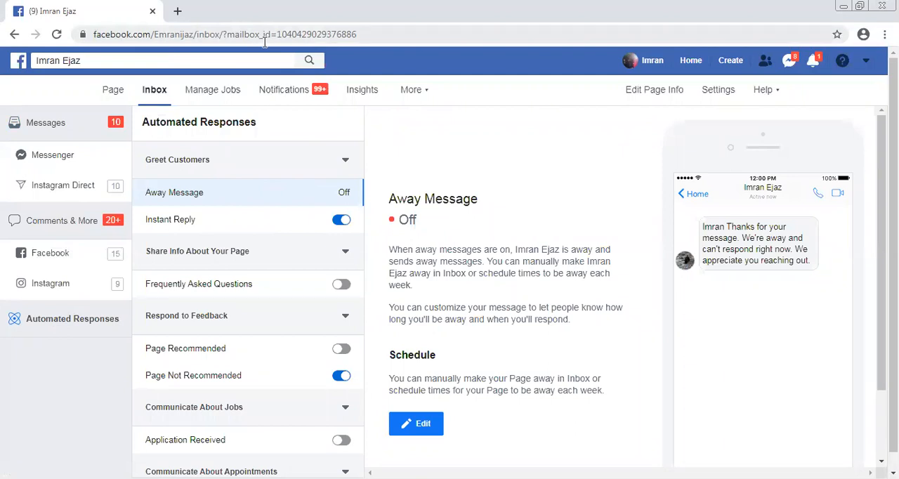
Collapse all the automated response categories and expand only Greet Customers
left_click(345, 161)
left_click(345, 197)
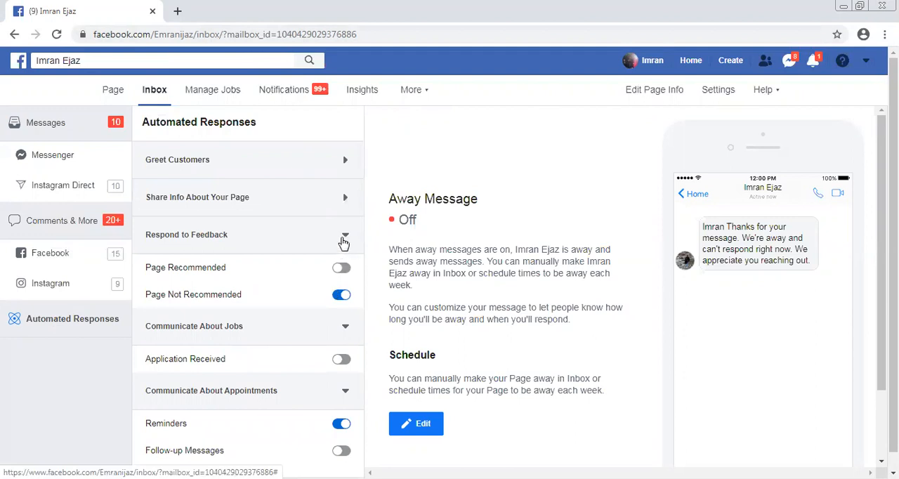
left_click(345, 234)
left_click(345, 272)
left_click(345, 310)
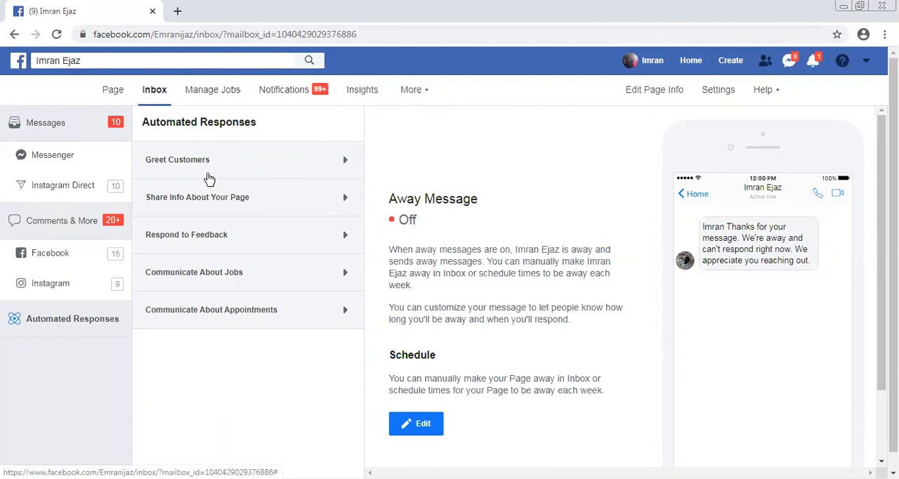
left_click(207, 169)
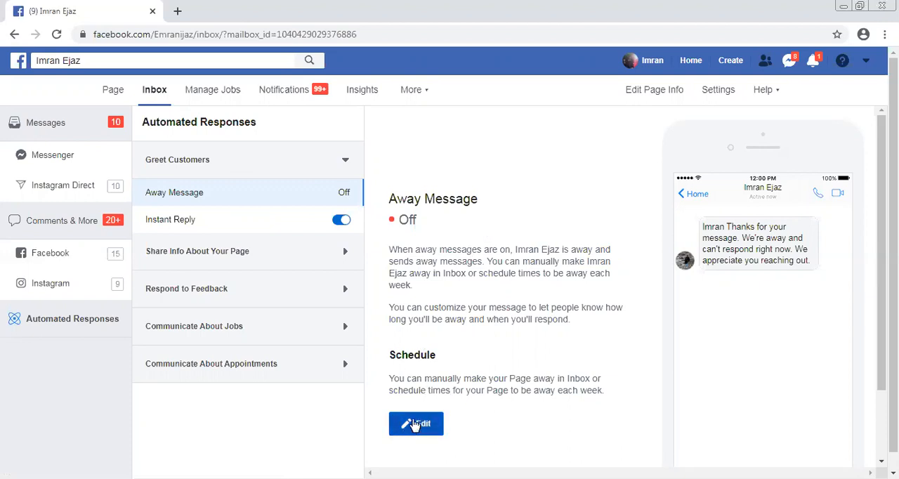
Open the Away Message for editing and set its time zone to Asia/Karachi (GMT+05:00)
left_click(414, 423)
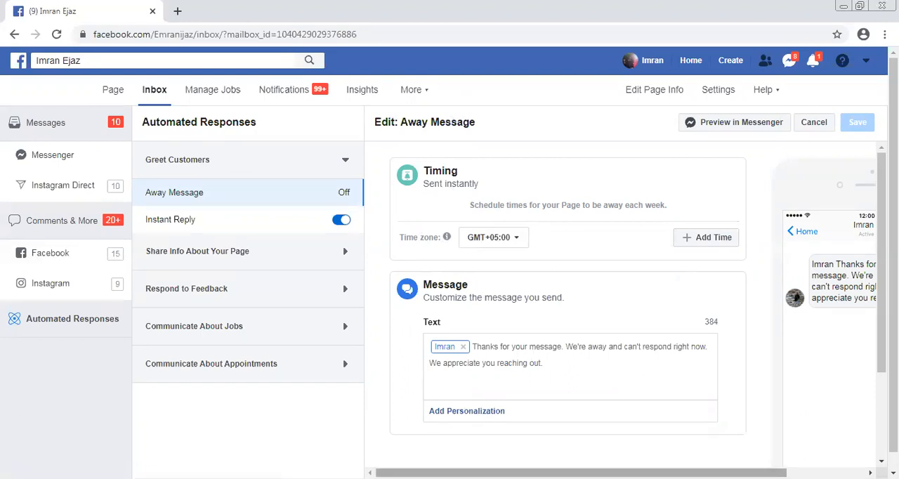
left_click_drag(581, 473, 659, 473)
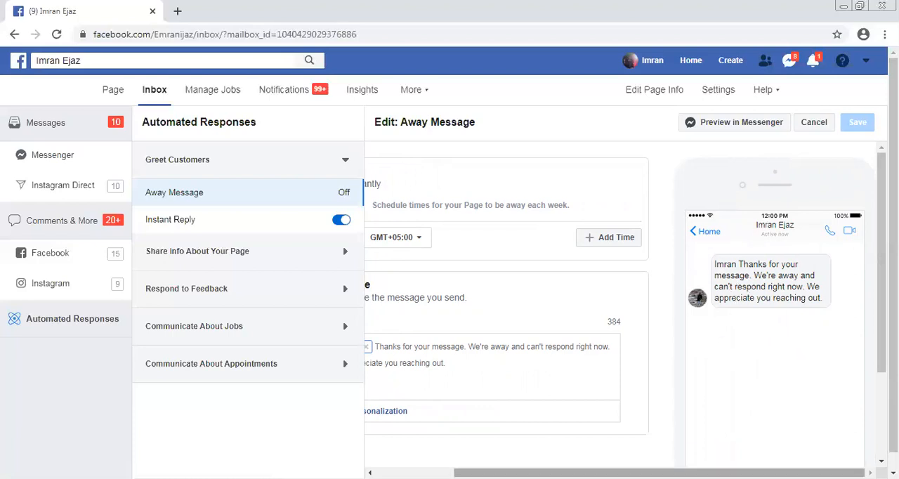
left_click_drag(629, 472, 570, 454)
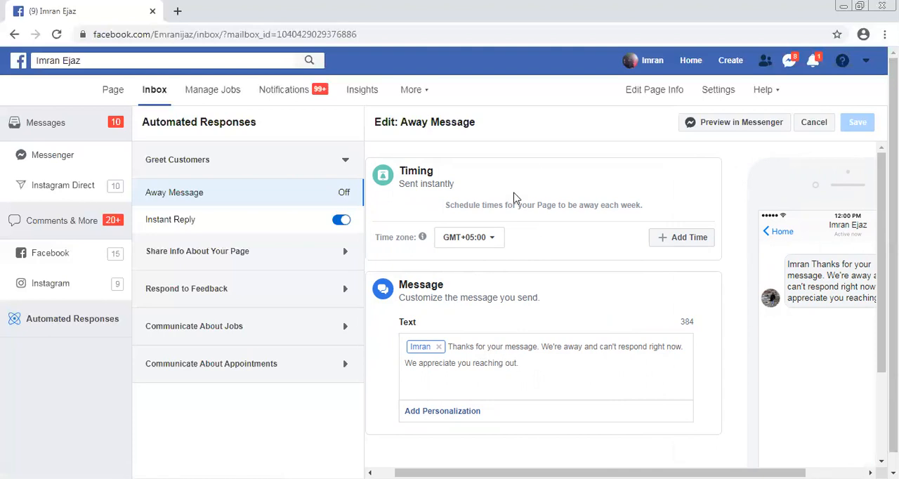
left_click(482, 239)
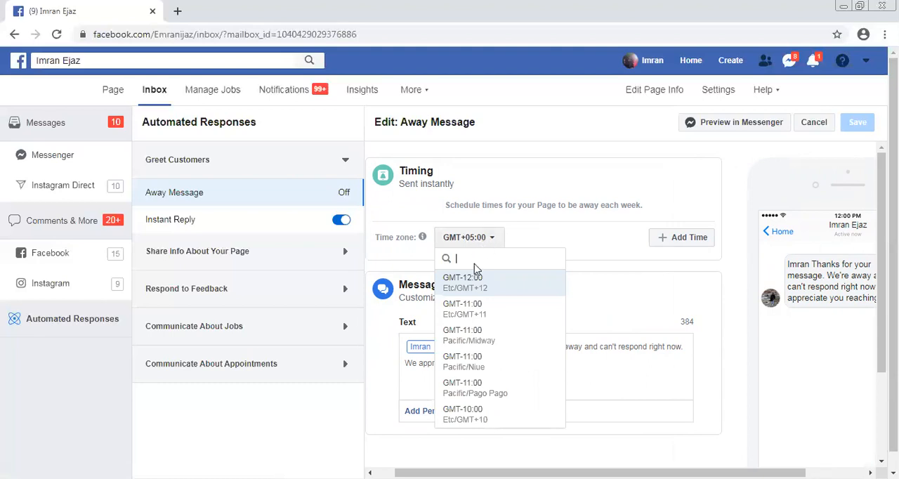
type("karachi")
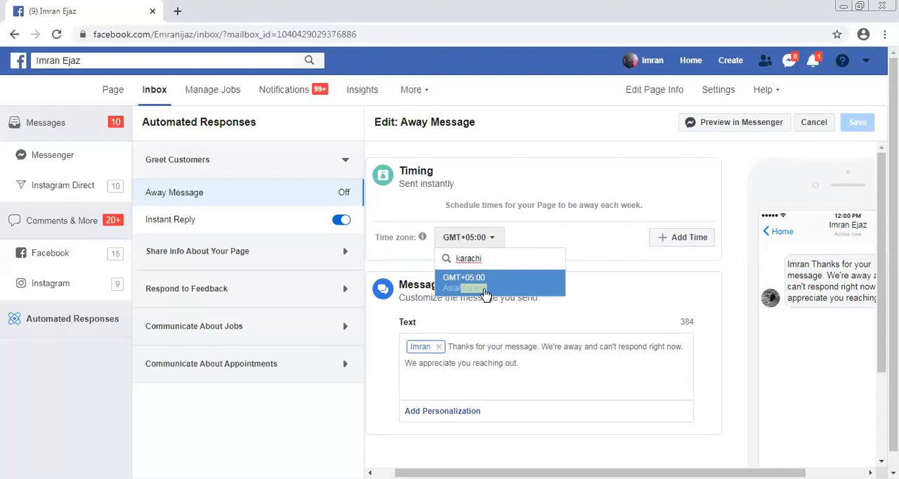
left_click(484, 293)
Add an away time to the schedule and apply it to all seven days, Sunday through Saturday
left_click(674, 238)
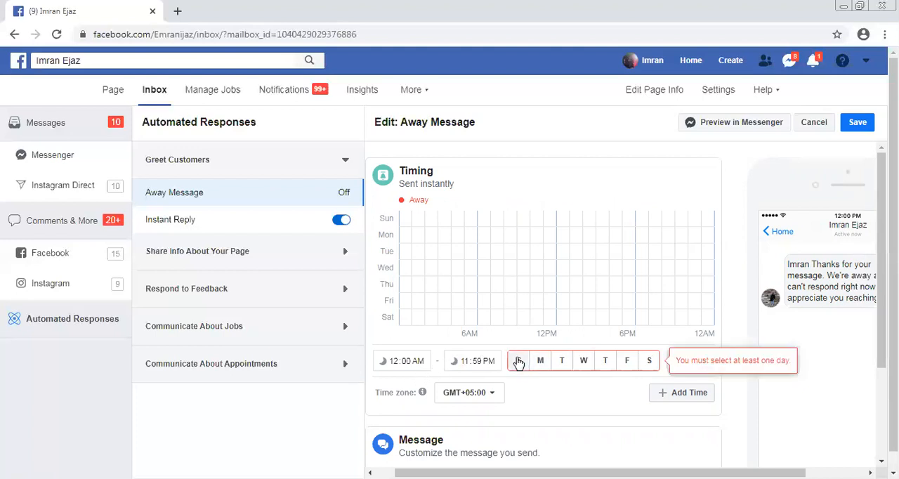
left_click(521, 361)
left_click(540, 361)
left_click(562, 361)
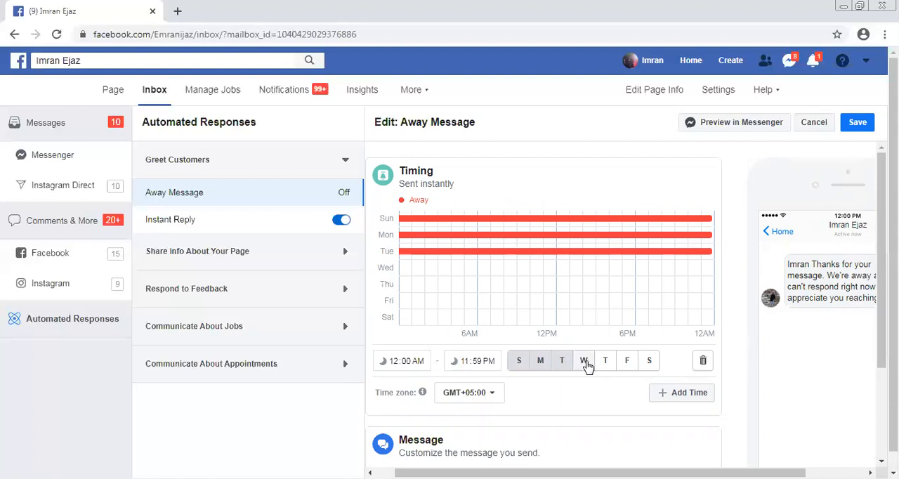
left_click(584, 361)
left_click(606, 361)
left_click(629, 361)
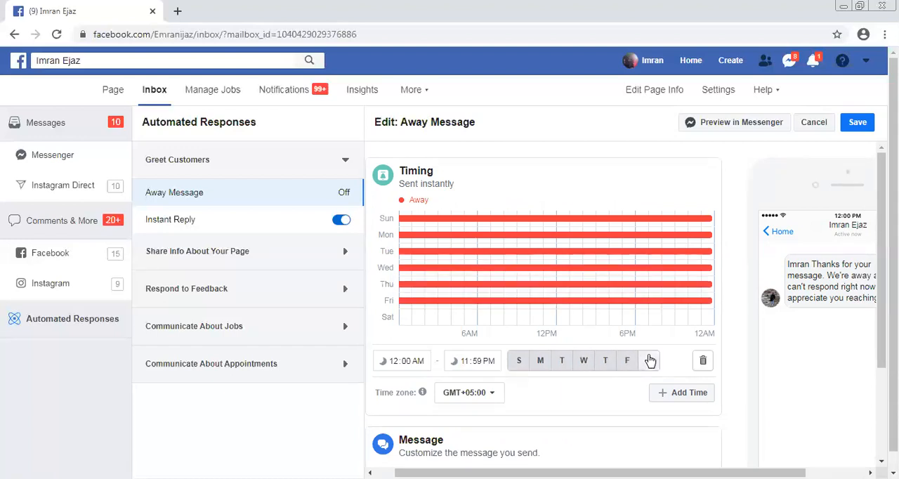
left_click(652, 361)
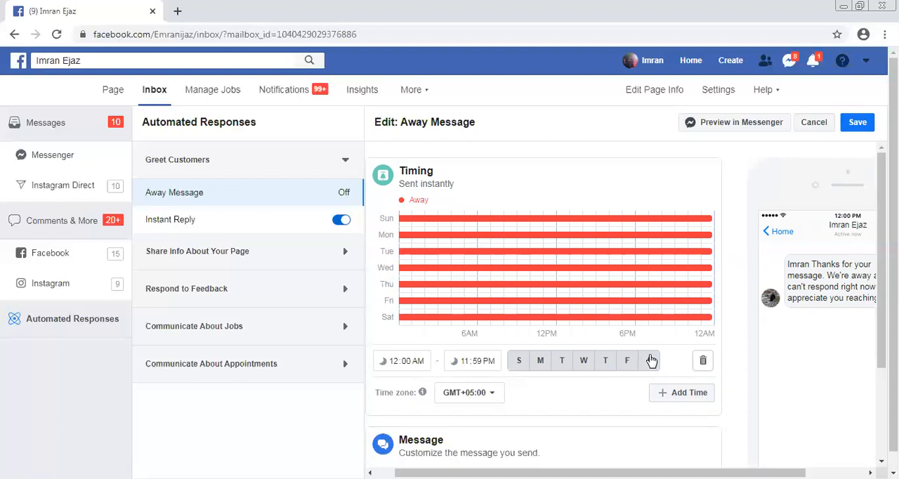
Set the away period from 11:59 PM to 9:00 AM and add a second time slot to the schedule
left_click(411, 367)
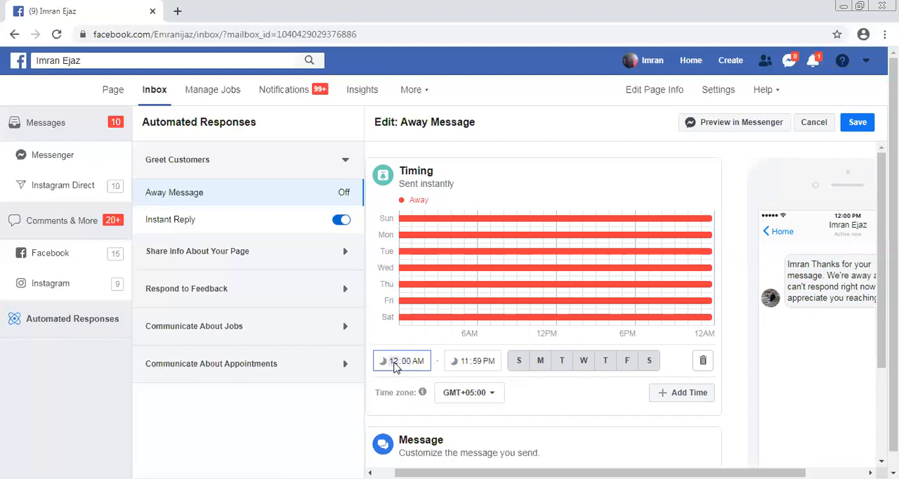
left_click(397, 366)
left_click(406, 359)
type("59")
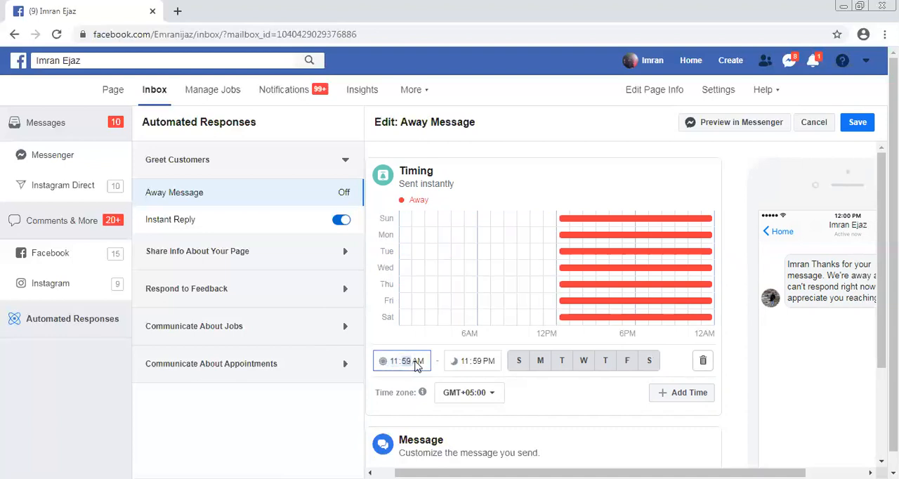
type("p")
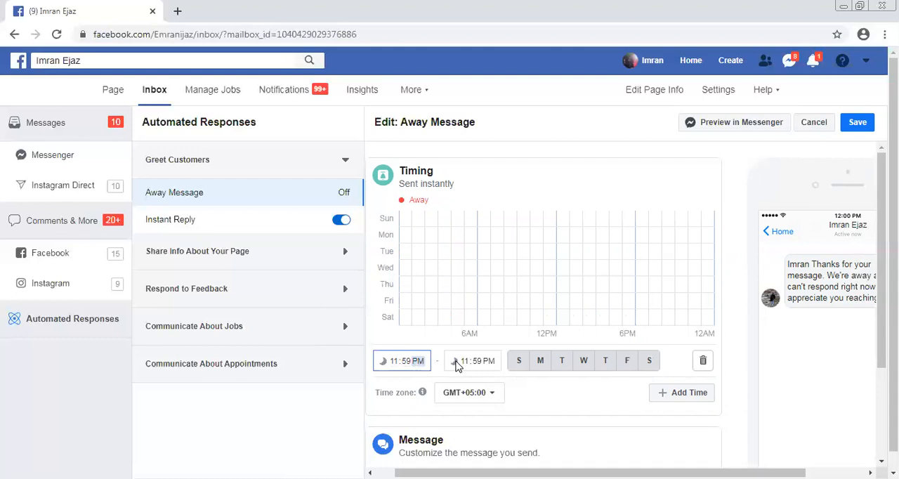
left_click(464, 364)
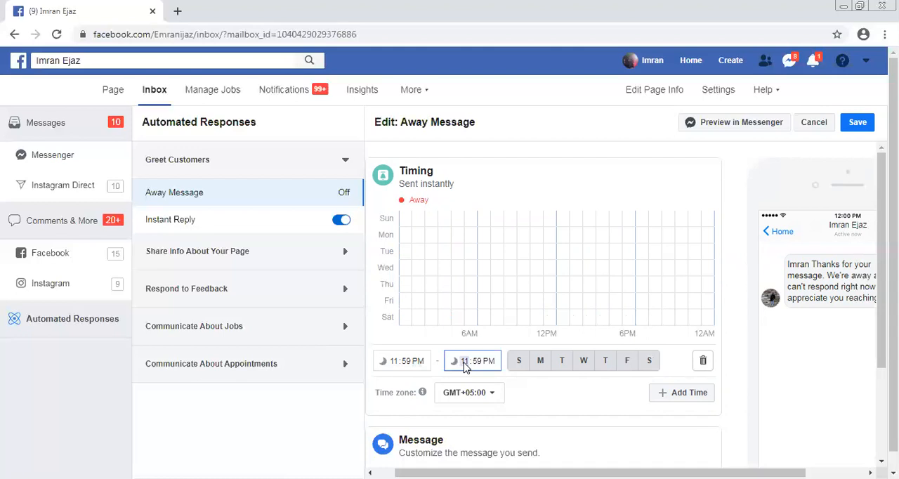
type("8")
key("BackSpace")
type("9:00 AM")
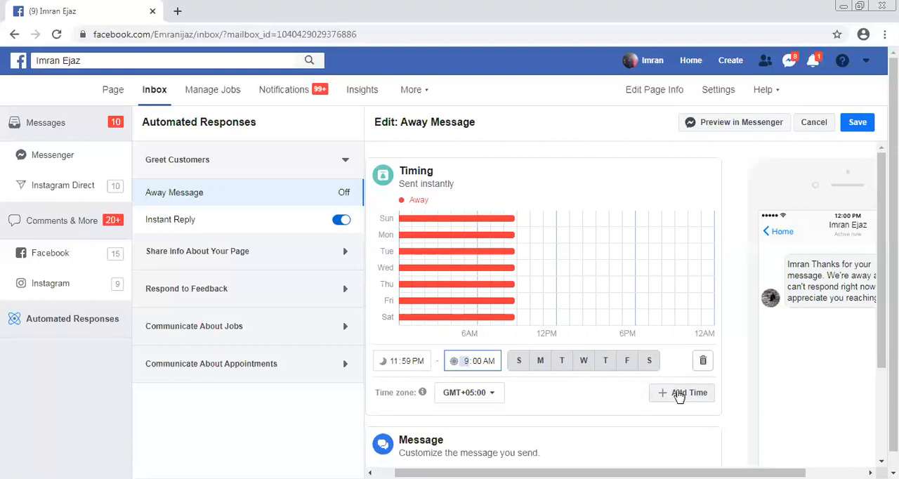
left_click(679, 394)
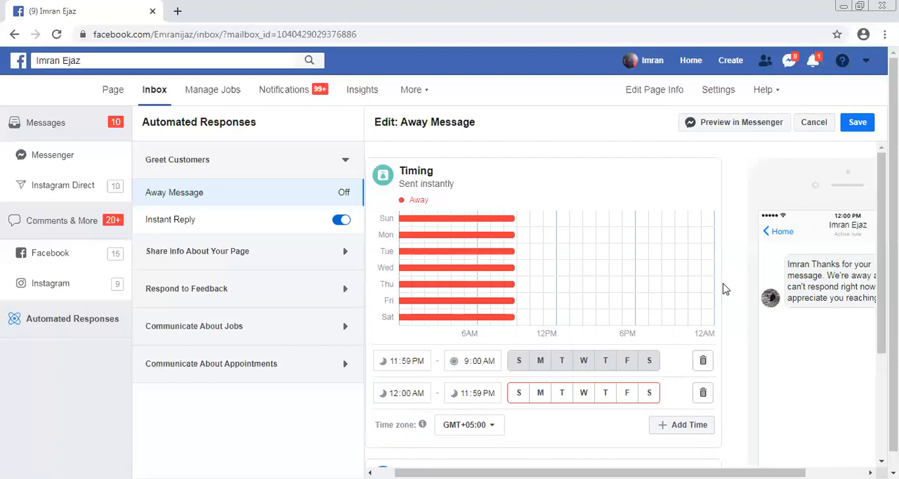
Insert the recipient's first name and the phone number as personalization fields in the away message text
scroll(725, 289, "down", 3)
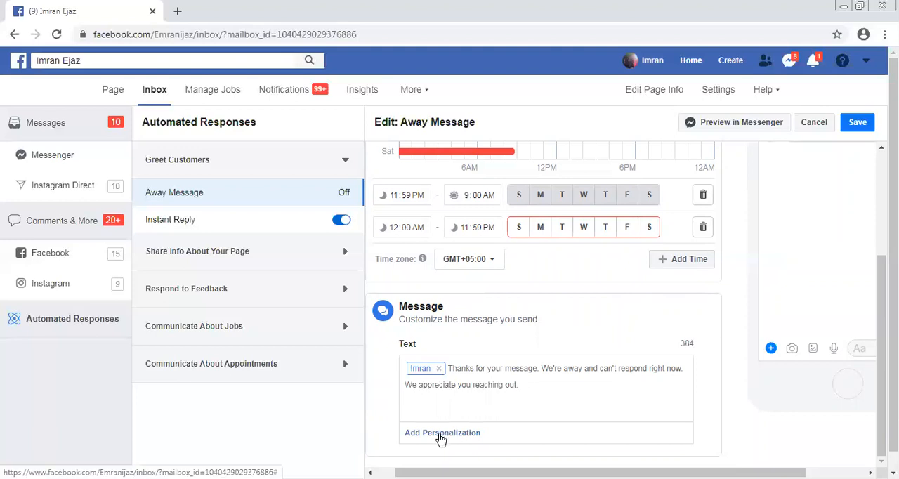
left_click(441, 434)
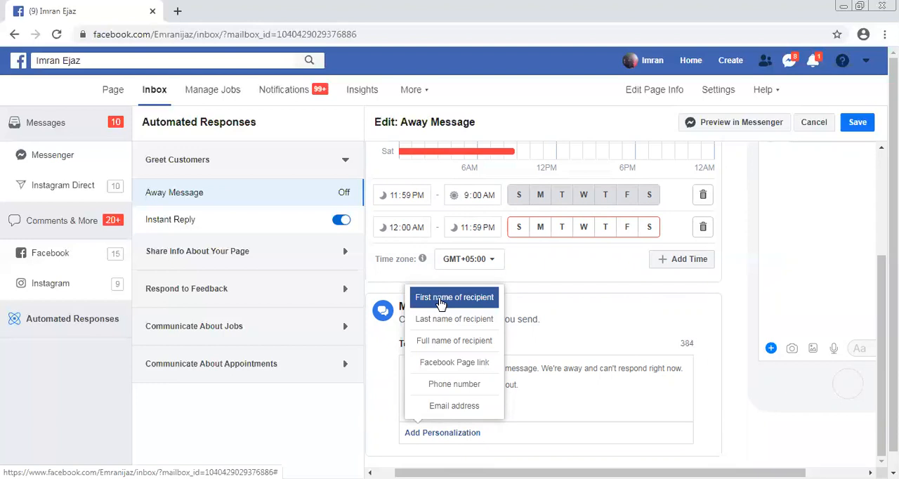
left_click(441, 300)
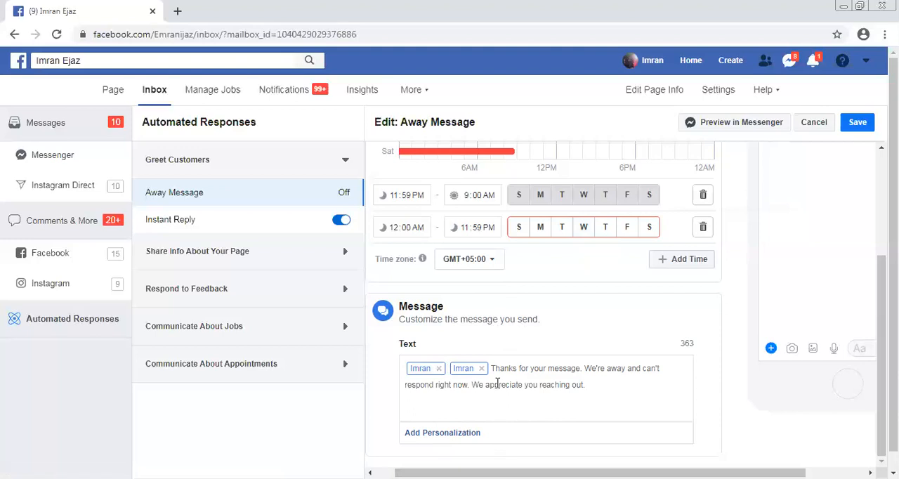
left_click(454, 436)
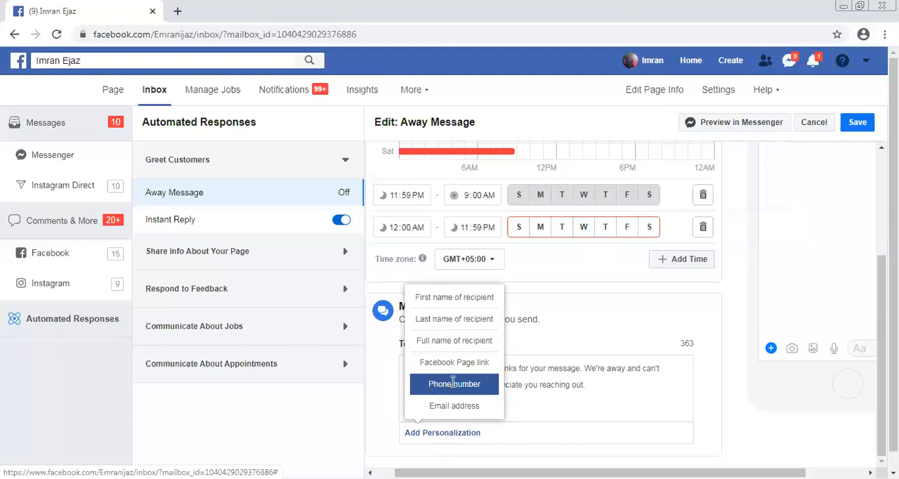
left_click(454, 384)
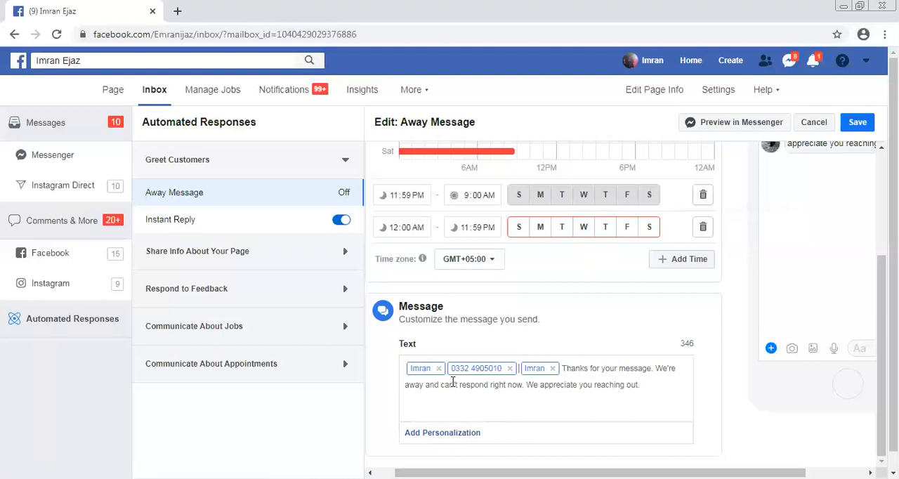
Check the customized text in the phone preview, save the away message and review its weekly schedule
left_click_drag(662, 392, 562, 361)
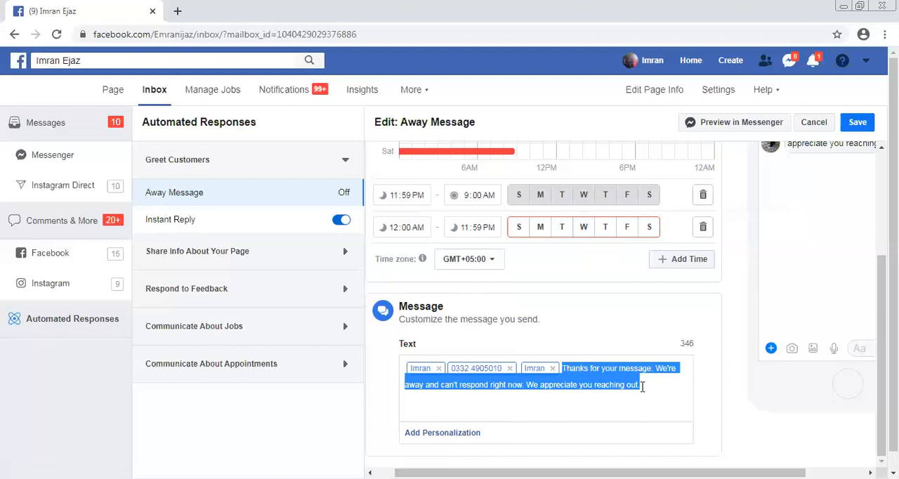
left_click_drag(711, 473, 771, 473)
scroll(624, 304, "up", 2)
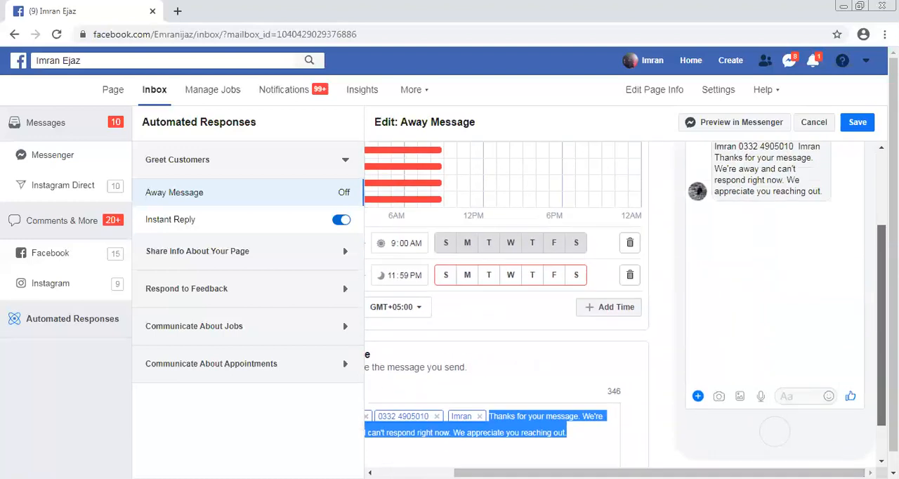
scroll(713, 224, "down", 1)
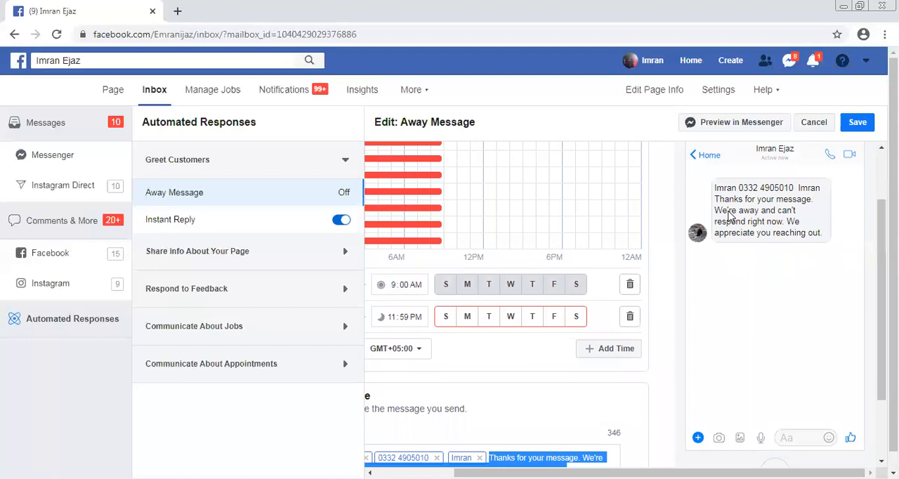
left_click(854, 124)
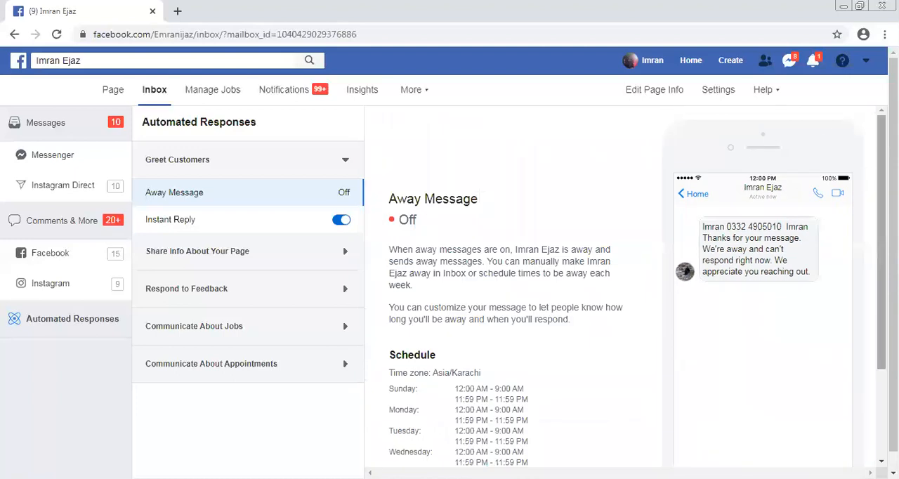
scroll(881, 176, "down", 1)
scroll(881, 176, "down", 3)
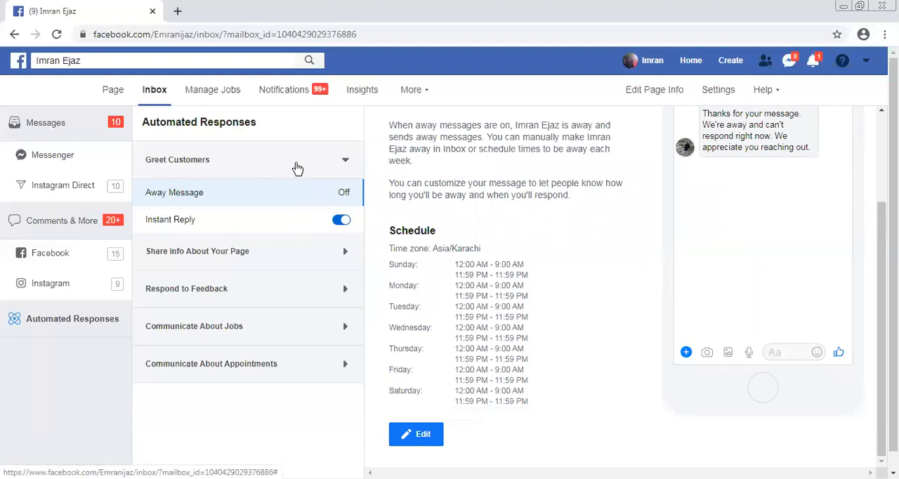
Turn on the Frequently Asked Questions response and the Page Recommended response under Respond to Feedback
left_click(297, 169)
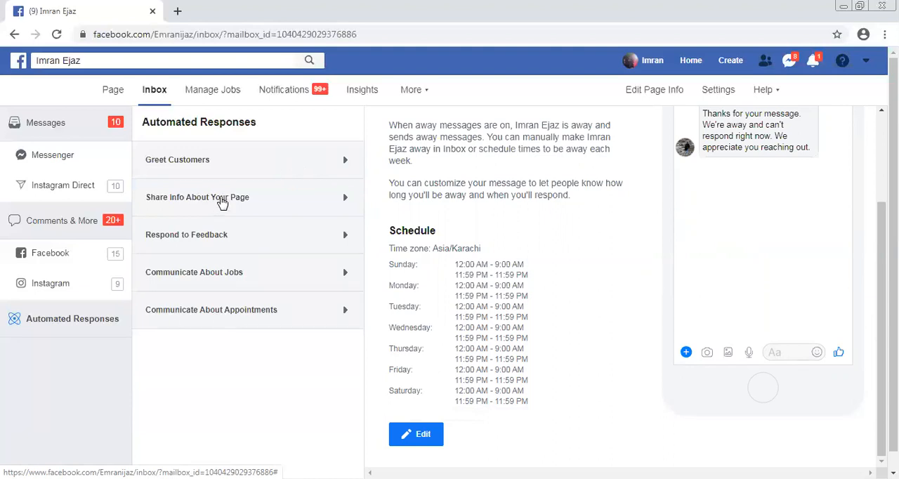
left_click(222, 203)
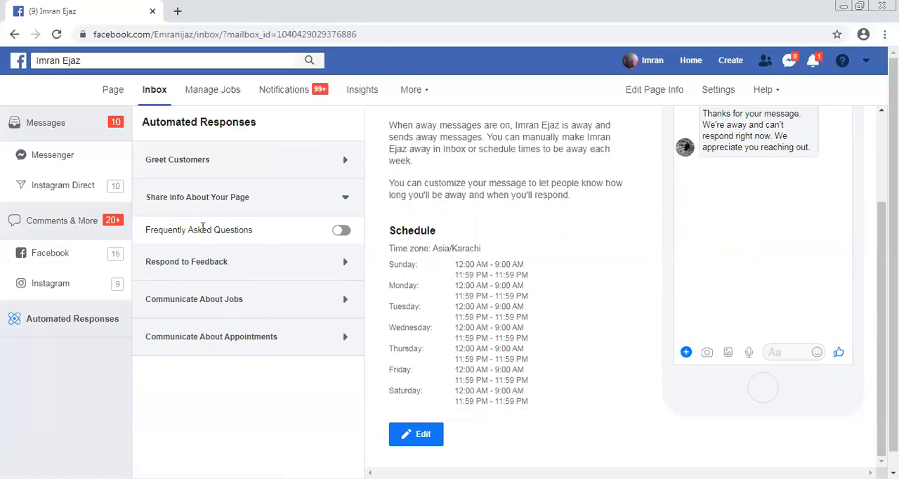
left_click(344, 232)
left_click(277, 236)
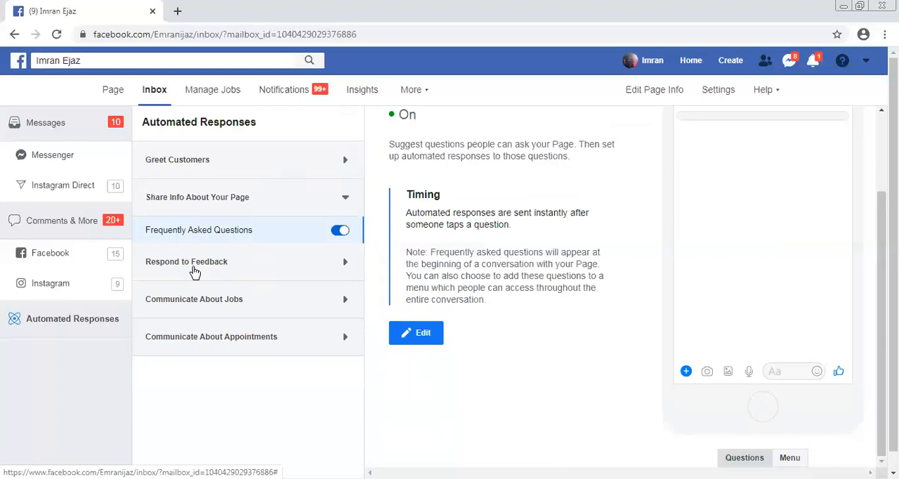
left_click(195, 272)
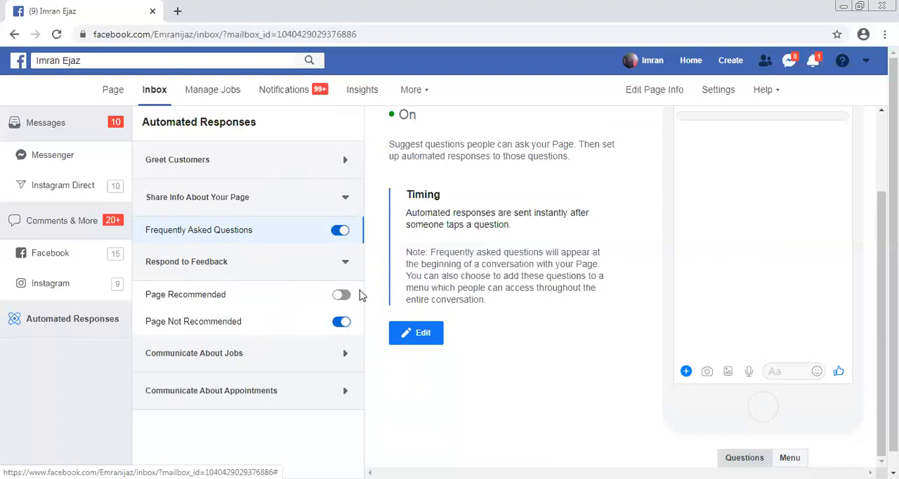
left_click(345, 296)
Expand the jobs and appointments categories and turn on Follow-up Messages for appointments
left_click(247, 369)
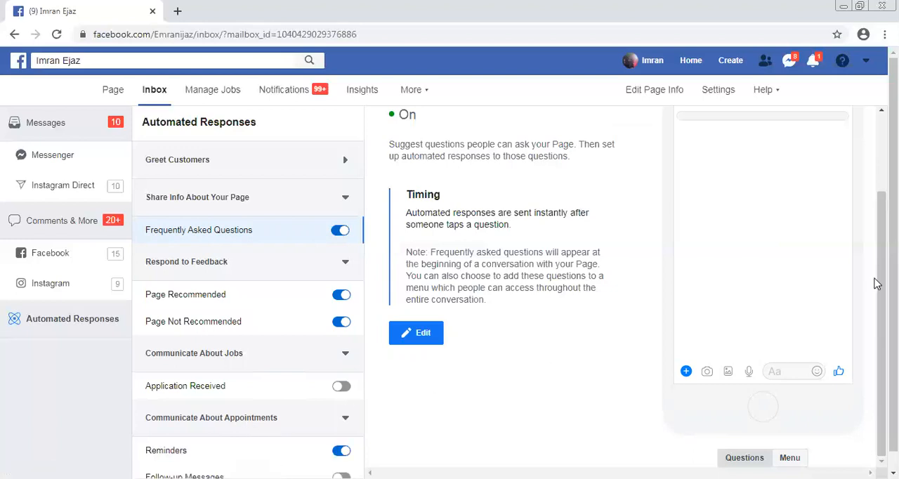
scroll(731, 348, "down", 1)
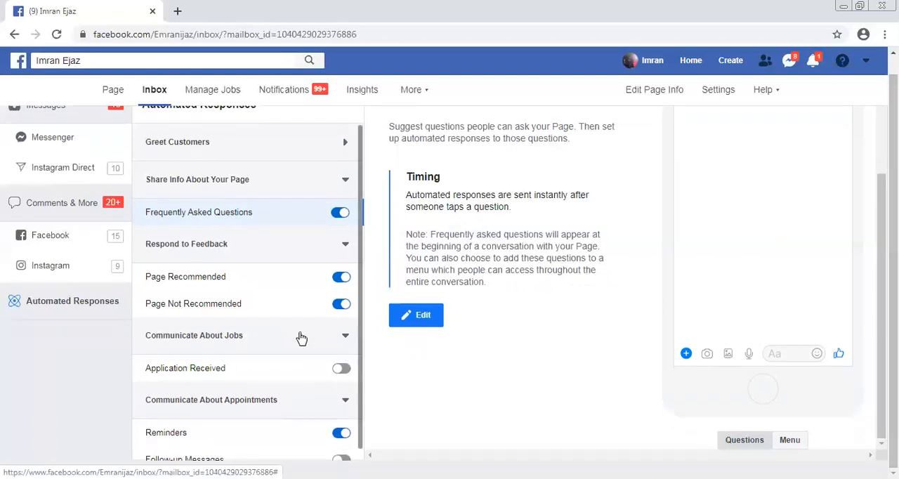
scroll(359, 304, "down", 1)
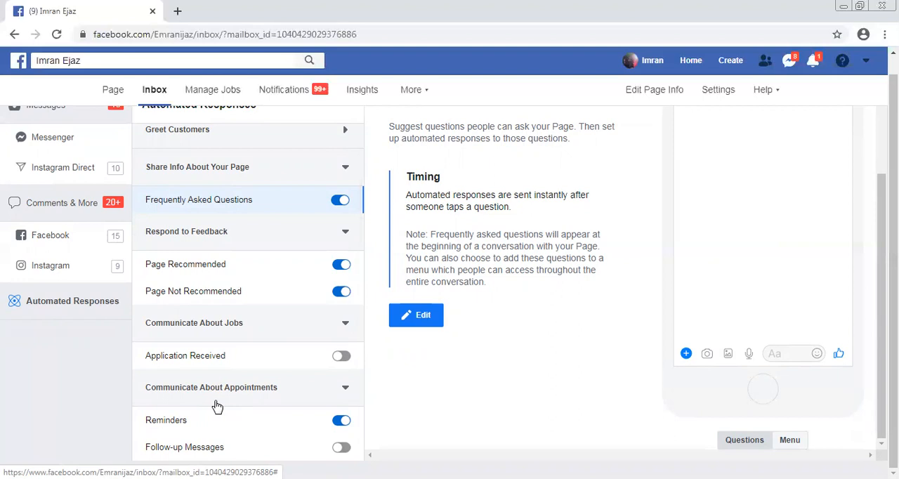
left_click(341, 447)
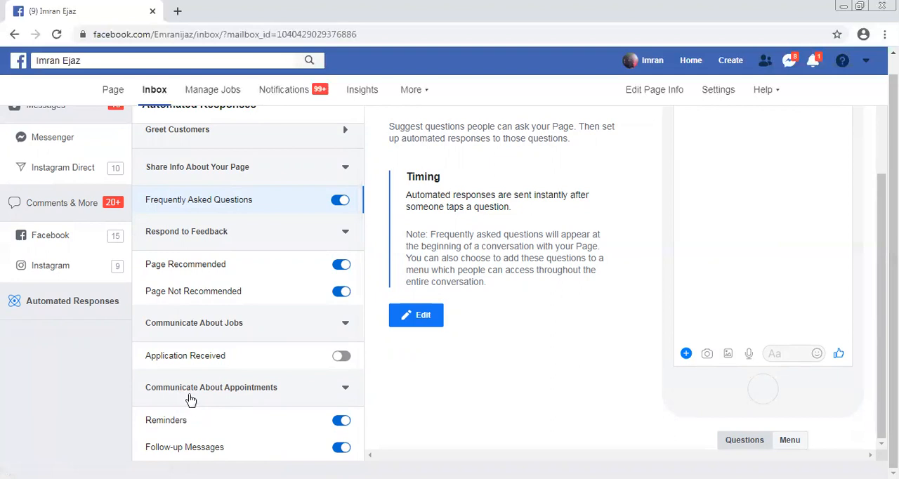